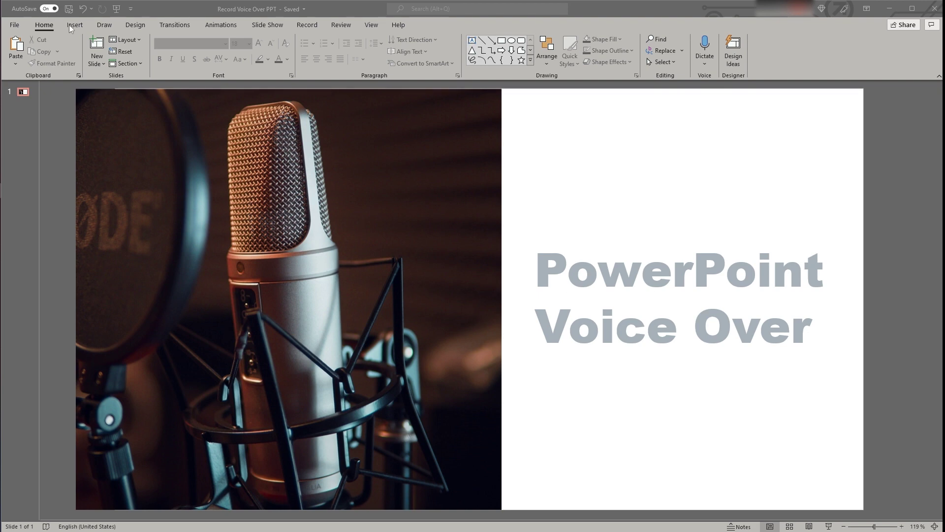
- Show the Insert > Audio choices, then the Record tab's Audio list with Record Sound
{"action": "left_click", "coordinate": [72, 25]}
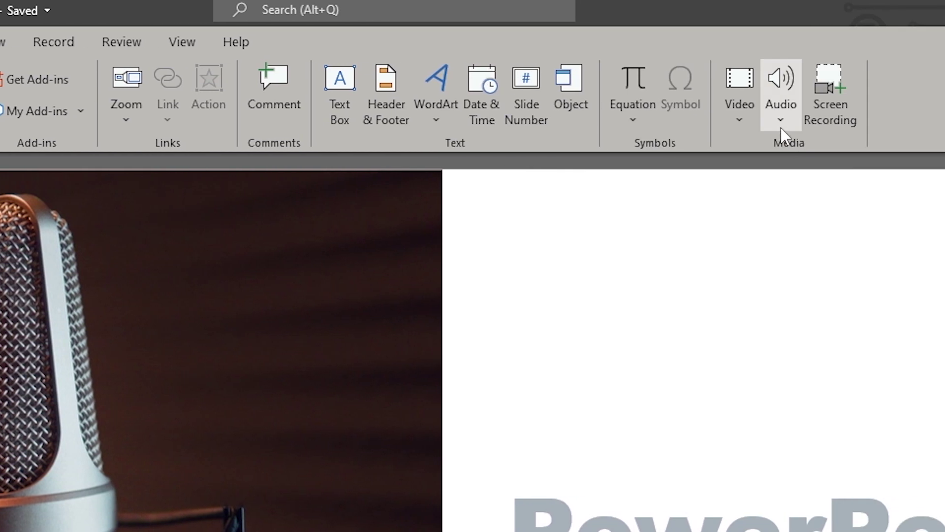
{"action": "left_click", "coordinate": [720, 122]}
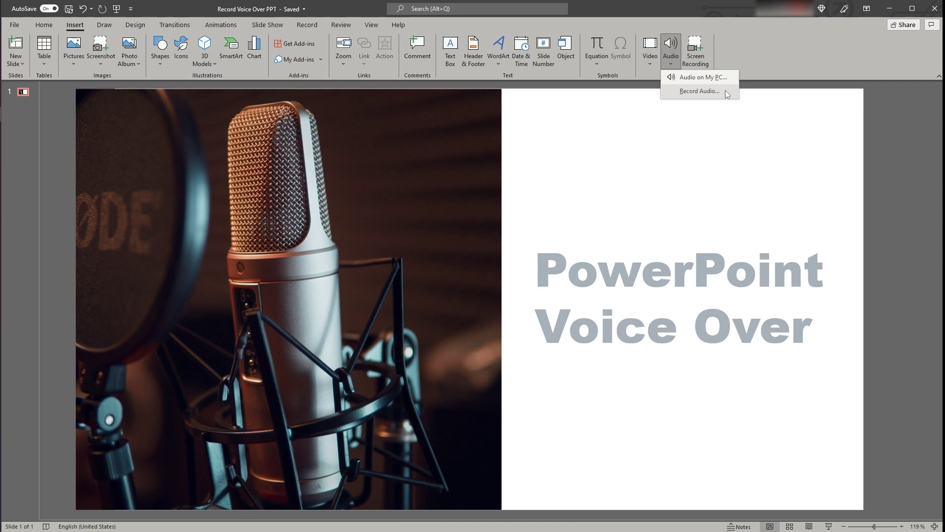
{"action": "left_click", "coordinate": [311, 25]}
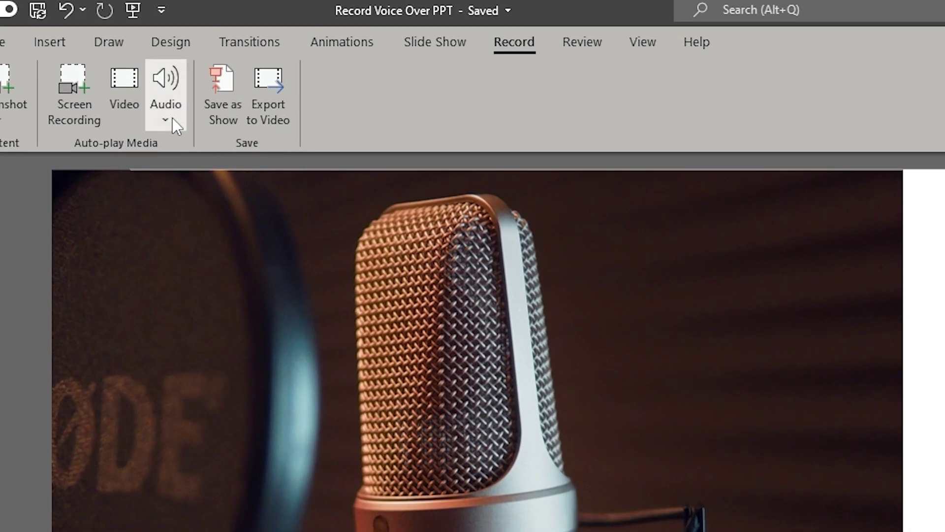
{"action": "left_click", "coordinate": [138, 63]}
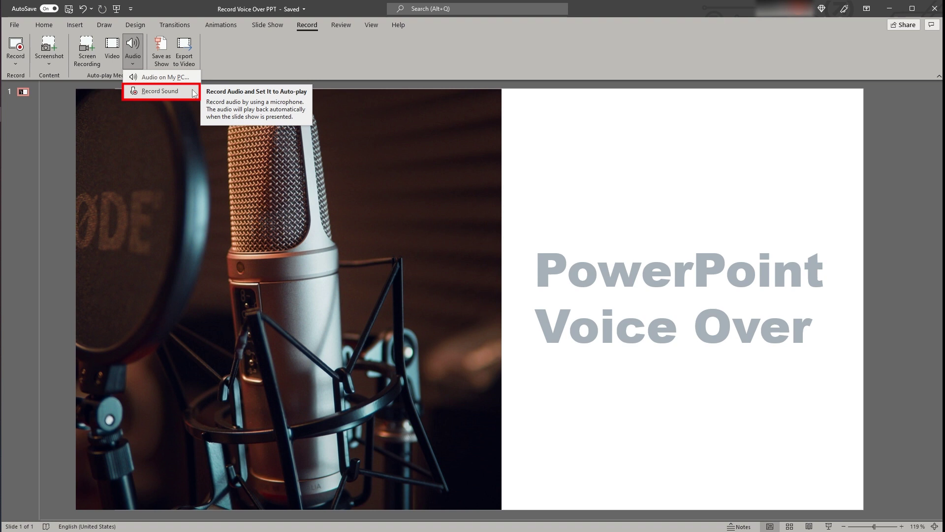
- Record a six-second voice clip named 'Introduction' in the Record Sound window and confirm it
{"action": "left_click", "coordinate": [160, 91]}
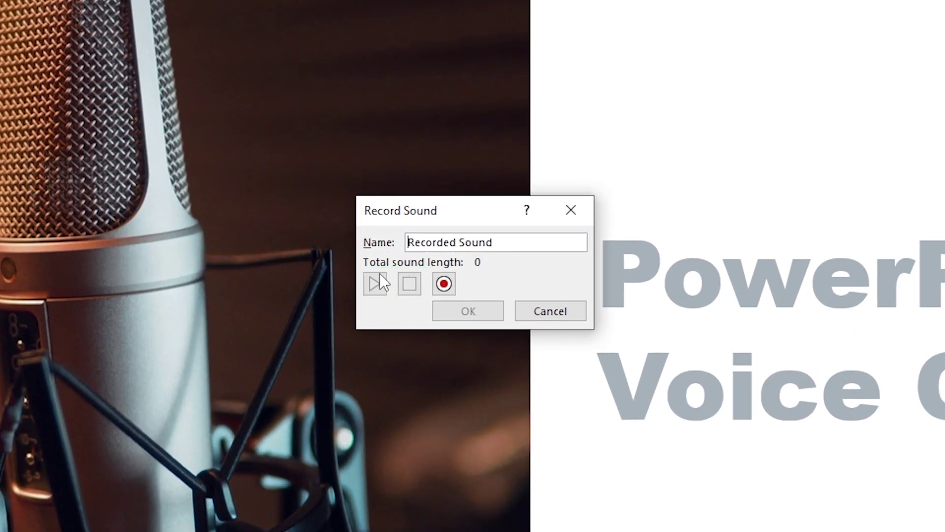
{"action": "left_click_drag", "start_coordinate": [494, 242], "coordinate": [382, 246]}
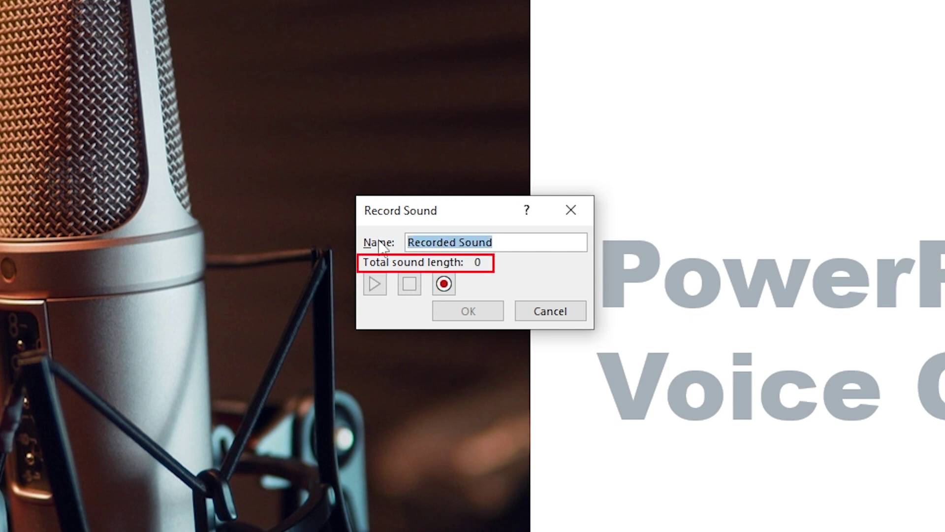
{"action": "type", "text": "Introduction"}
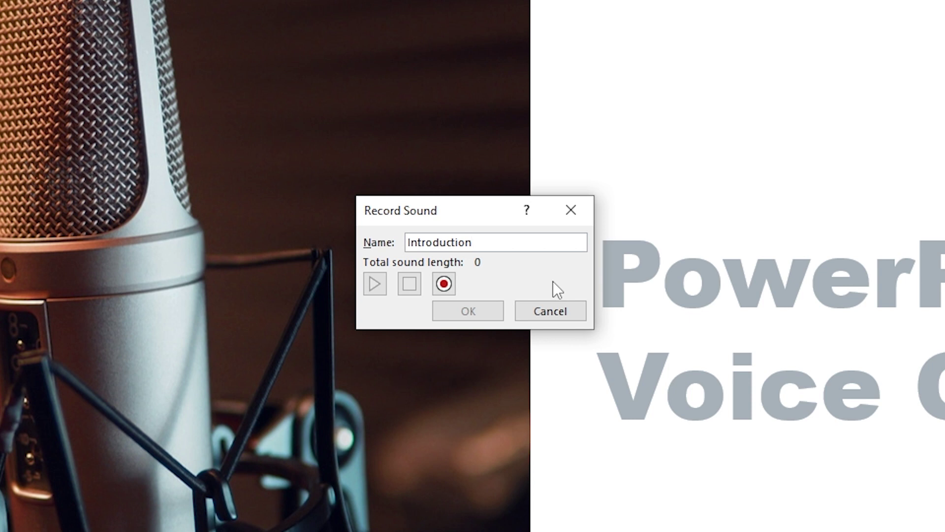
{"action": "left_click", "coordinate": [443, 284]}
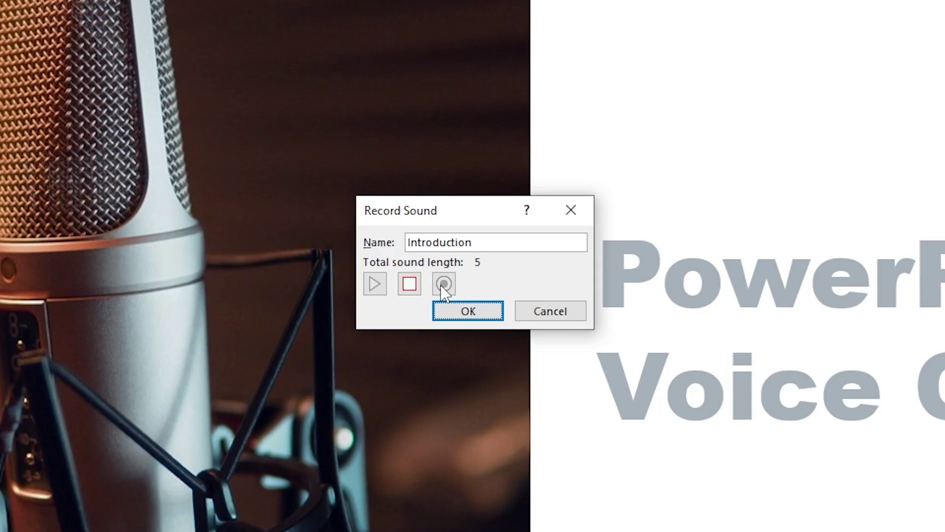
{"action": "left_click", "coordinate": [413, 285]}
{"action": "left_click", "coordinate": [466, 310]}
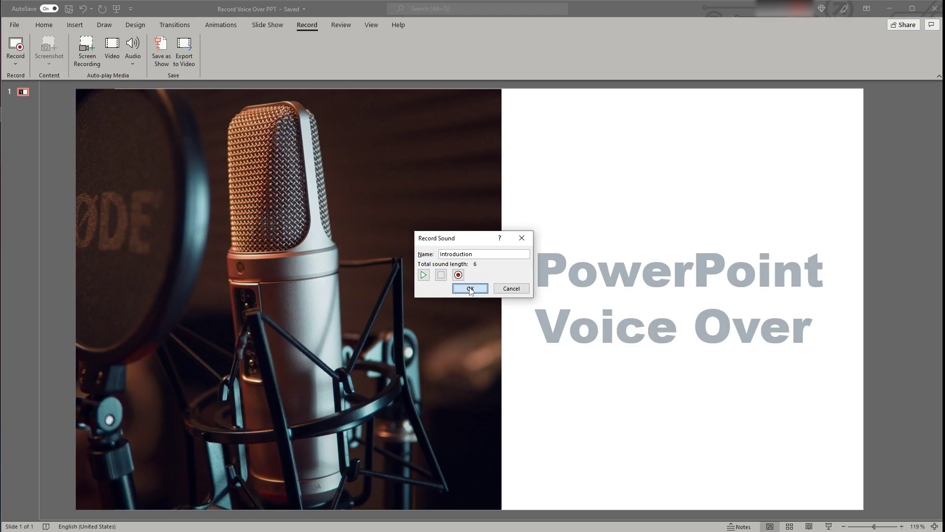
- Insert the 'Introduction' clip onto the title slide and lower its volume on the player bar
{"action": "left_click", "coordinate": [468, 311]}
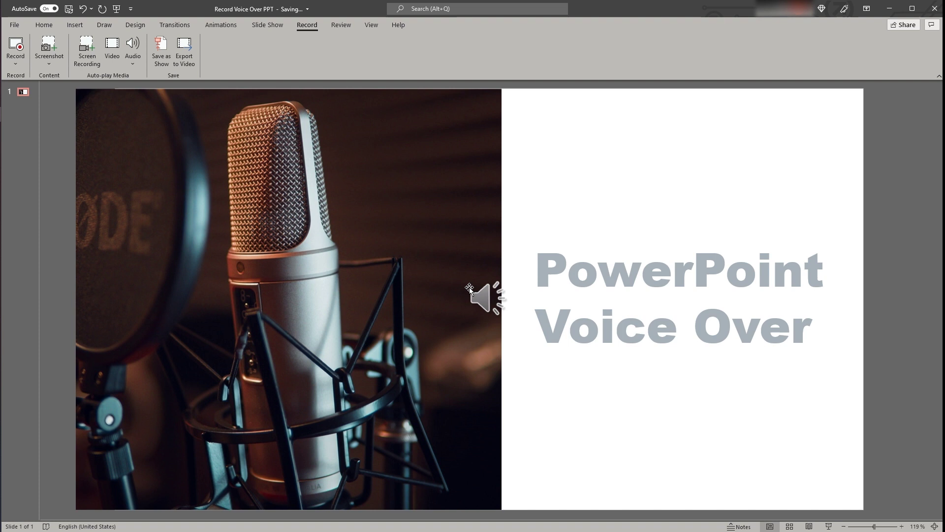
{"action": "mouse_move", "coordinate": [483, 292]}
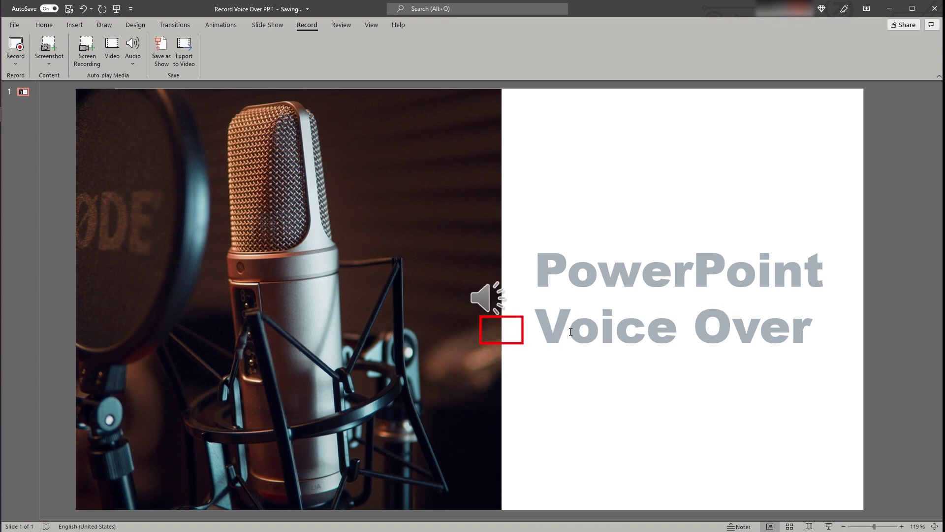
{"action": "left_click", "coordinate": [557, 329]}
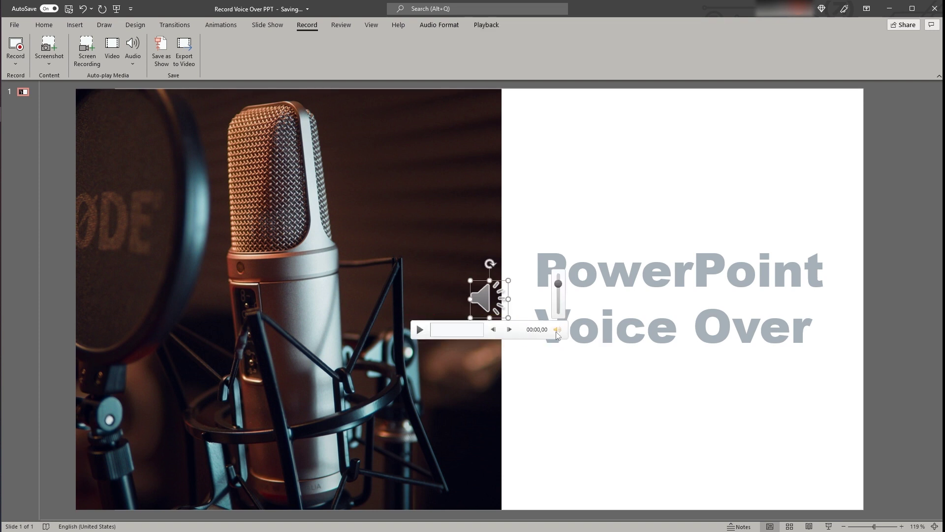
{"action": "left_click_drag", "start_coordinate": [559, 288], "coordinate": [561, 301]}
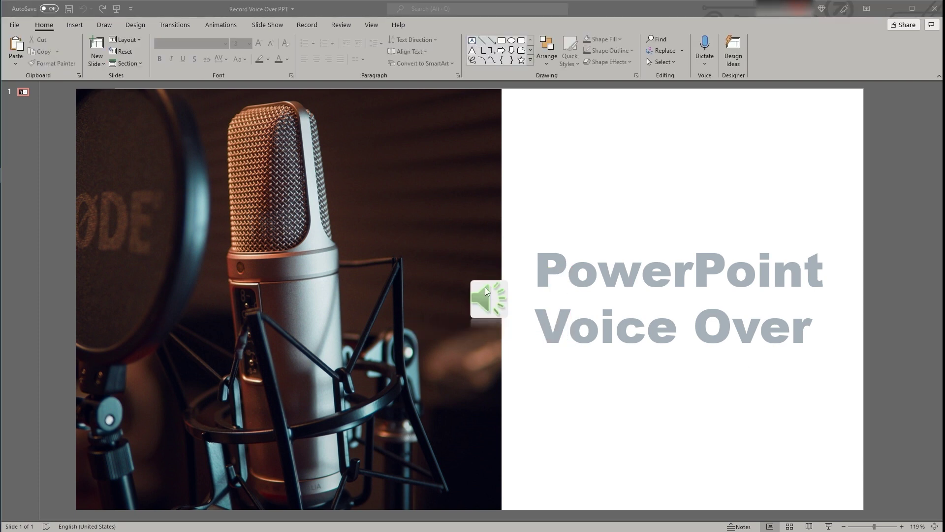
{"action": "left_click_drag", "start_coordinate": [485, 290], "coordinate": [830, 475]}
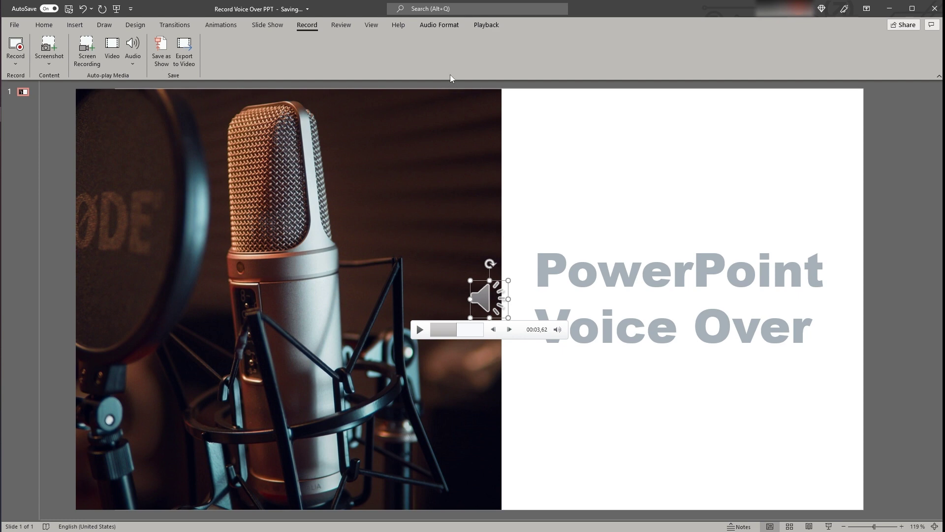
- Give the speaker icon the Thick Matte, Black picture style and bring up its recolour options
{"action": "left_click", "coordinate": [444, 28]}
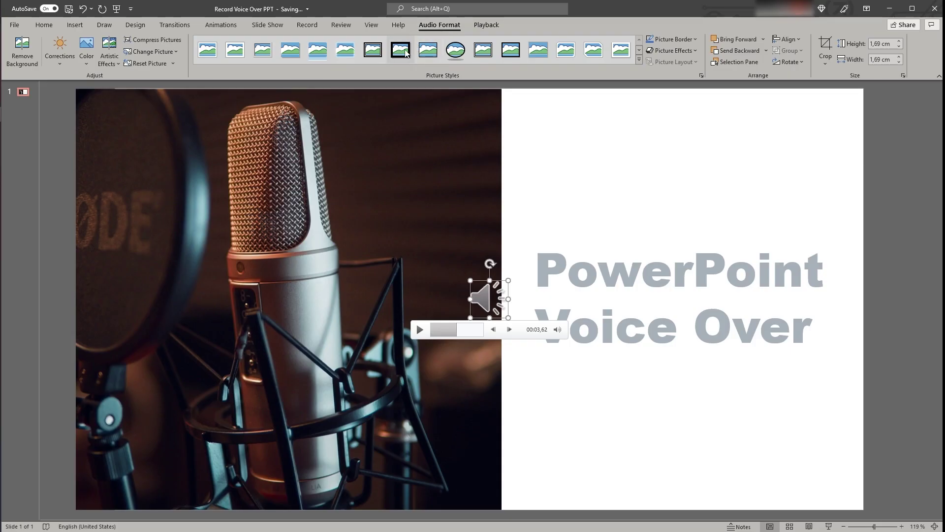
{"action": "left_click", "coordinate": [322, 100]}
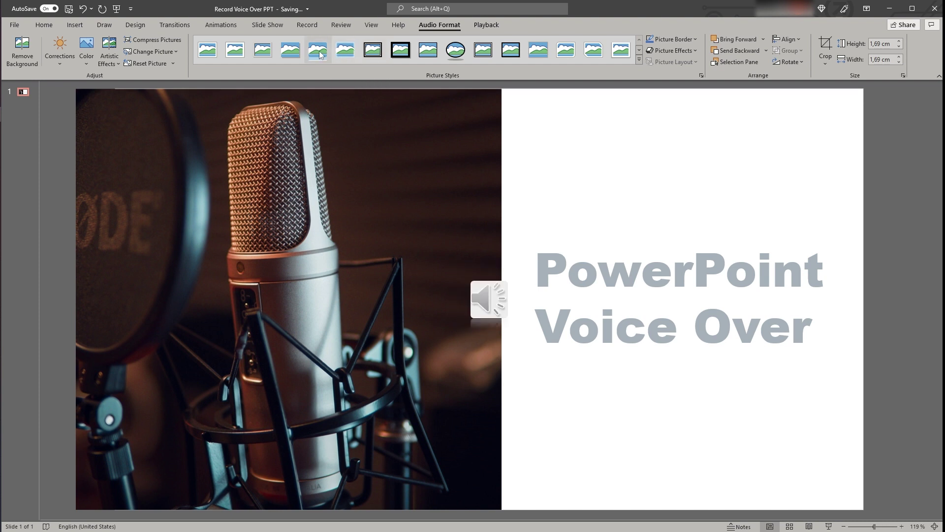
{"action": "left_click", "coordinate": [94, 52]}
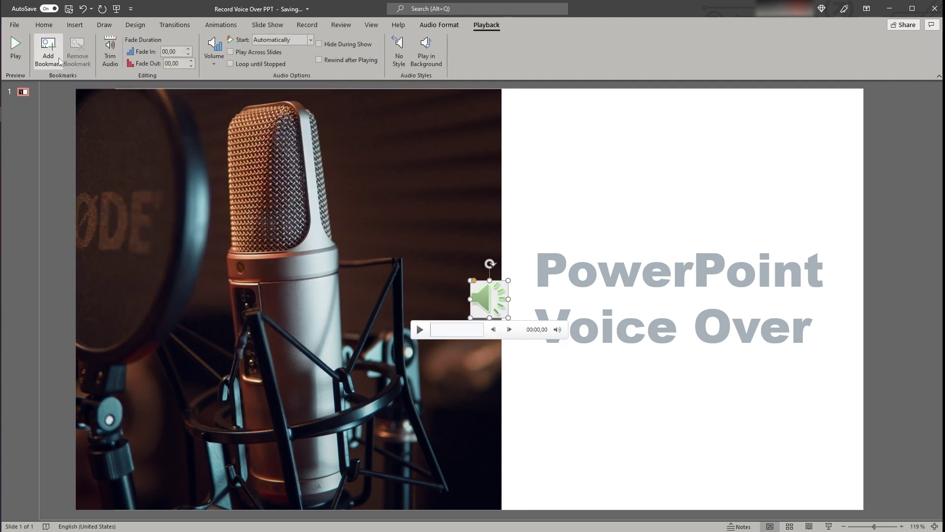
- Play the Introduction clip and add two bookmarks, the second at 00:05,47
{"action": "left_click", "coordinate": [15, 47]}
{"action": "left_click", "coordinate": [51, 50]}
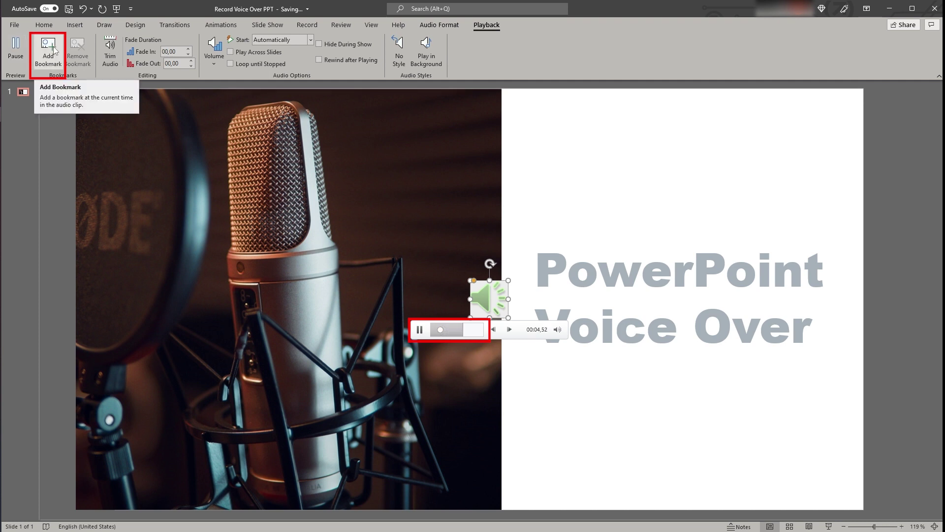
{"action": "left_click", "coordinate": [54, 50]}
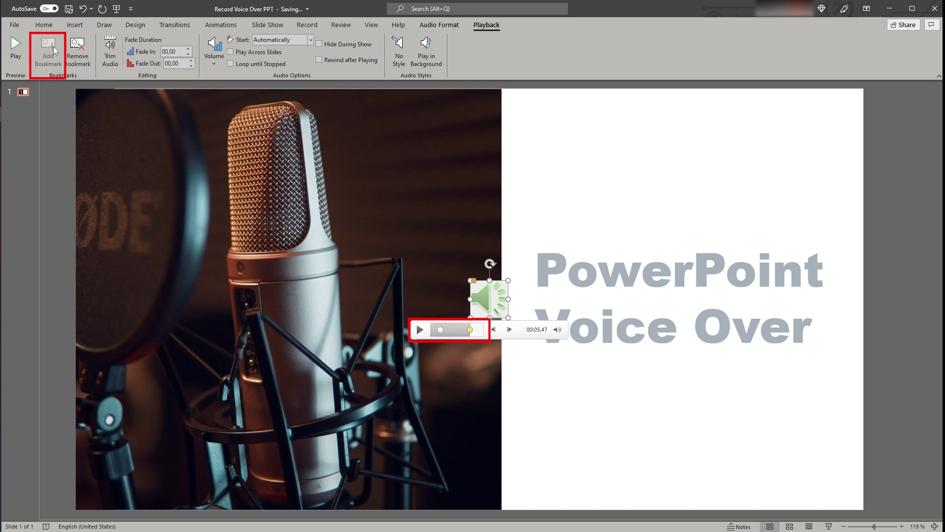
- Trim the clip to start at 00:01,373 and end at 00:05,444
{"action": "left_click", "coordinate": [110, 50]}
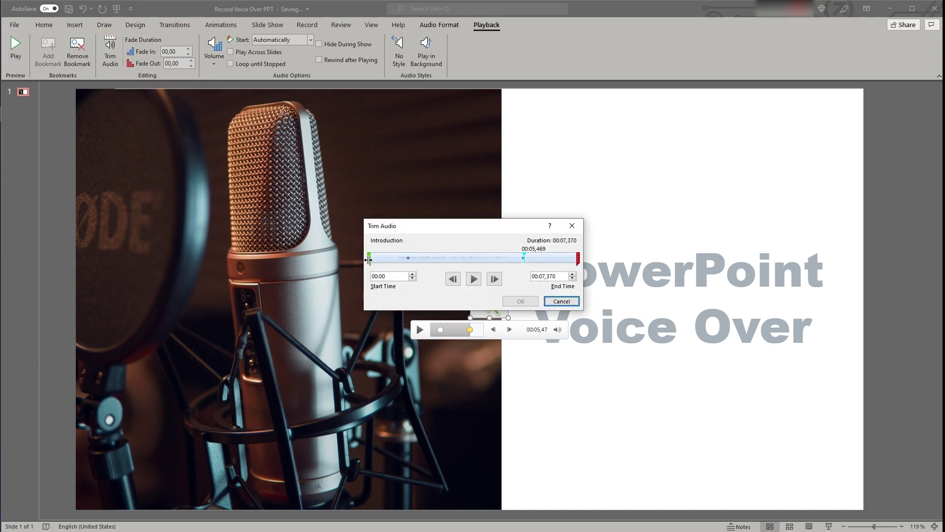
{"action": "mouse_move", "coordinate": [369, 256]}
{"action": "left_mouse_down"}
{"action": "mouse_move", "coordinate": [416, 257]}
{"action": "mouse_move", "coordinate": [408, 256]}
{"action": "left_mouse_up"}
{"action": "left_click_drag", "start_coordinate": [578, 257], "coordinate": [523, 257]}
{"action": "left_click", "coordinate": [520, 301]}
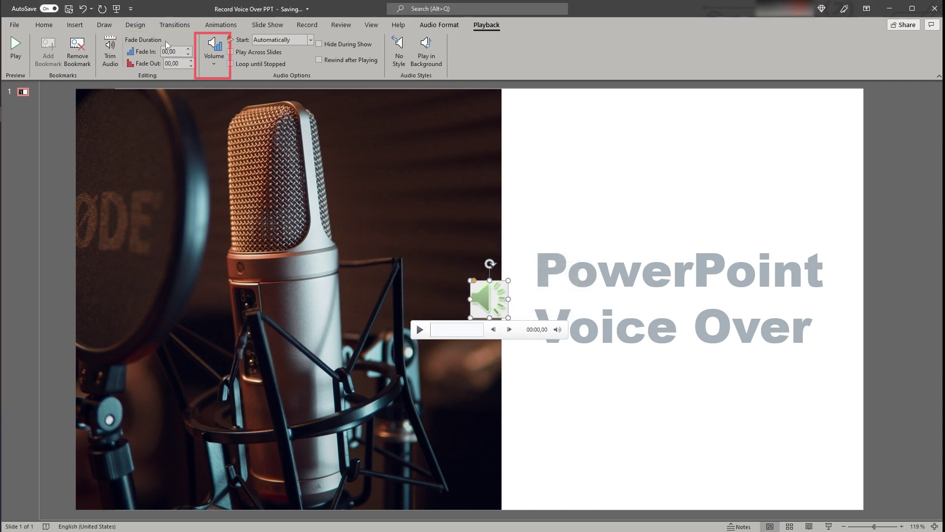
- Keep the clip's volume at High and set its Start option to When Clicked On
{"action": "left_click", "coordinate": [215, 54]}
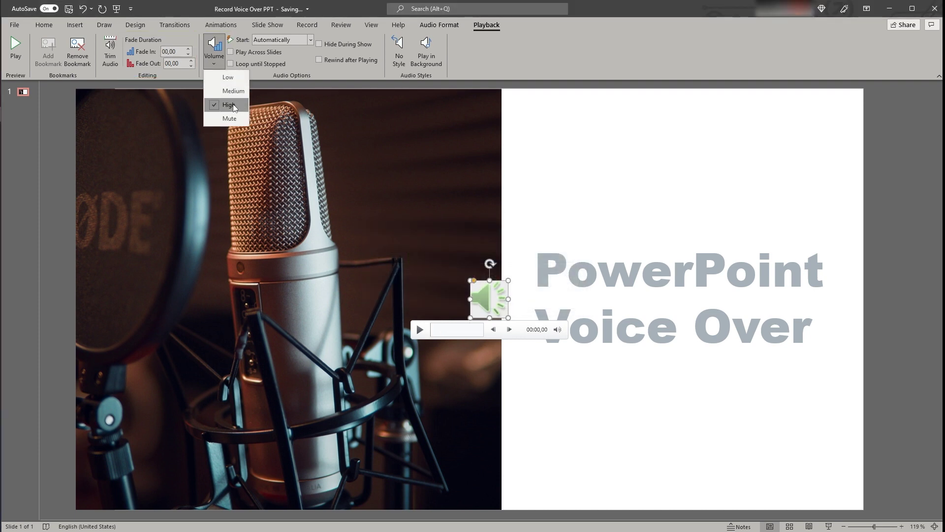
{"action": "left_click", "coordinate": [220, 63]}
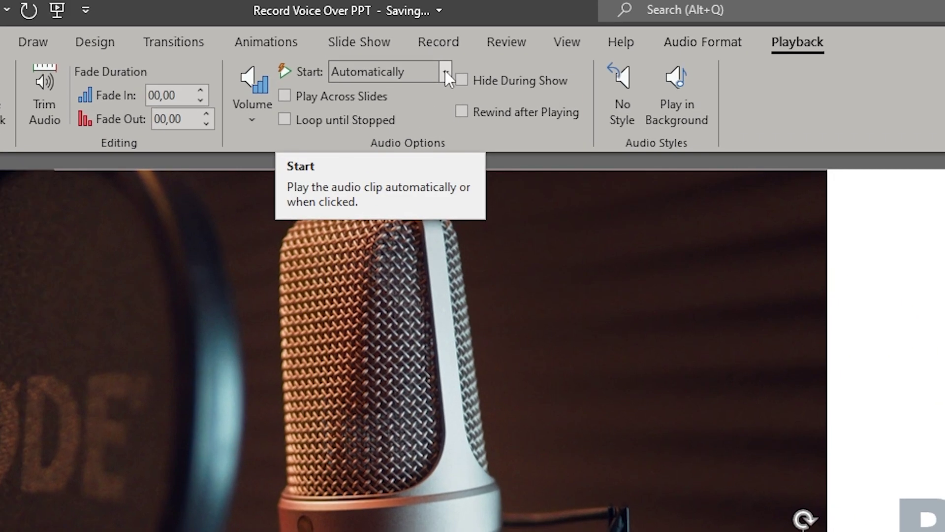
{"action": "left_click", "coordinate": [310, 39]}
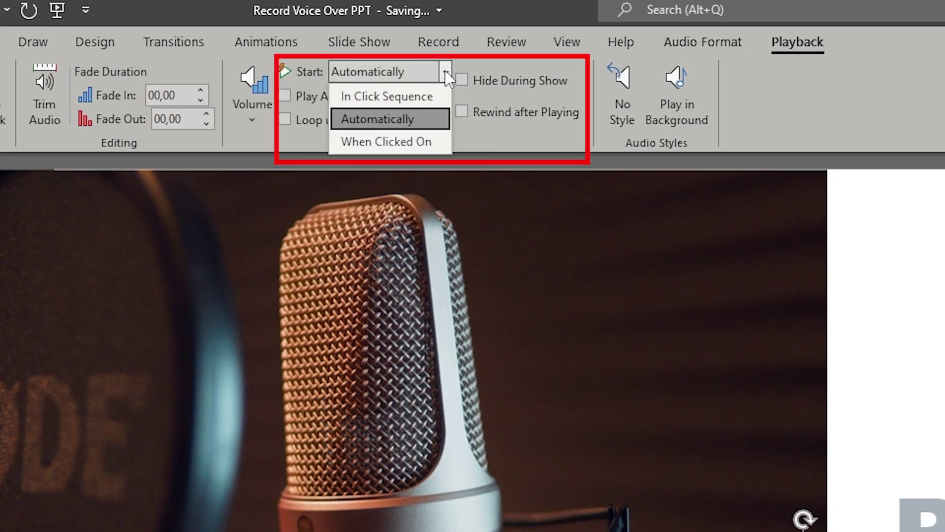
{"action": "left_click", "coordinate": [441, 117]}
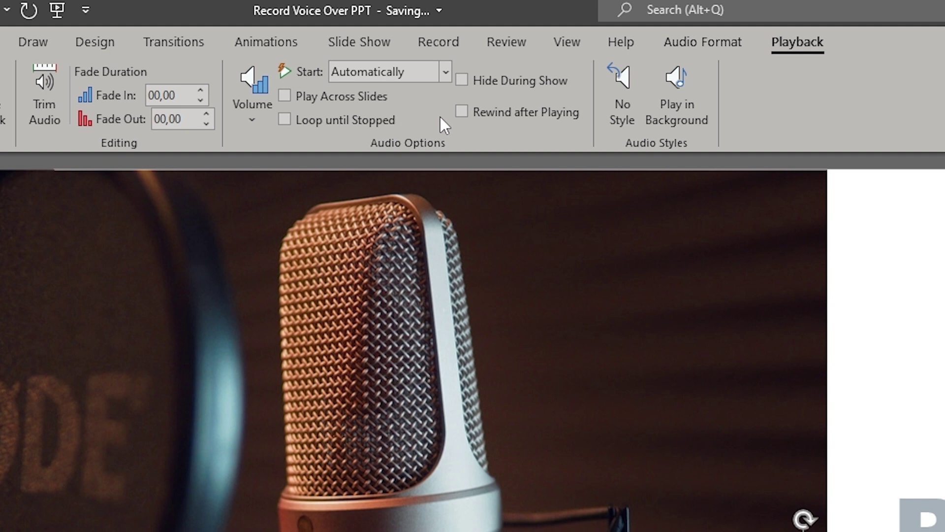
{"action": "left_click", "coordinate": [449, 72]}
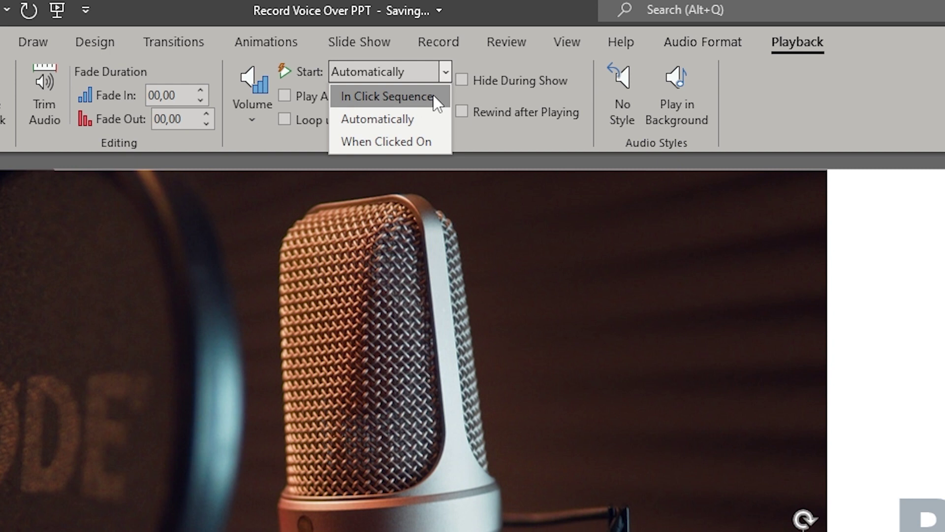
{"action": "left_click", "coordinate": [433, 95]}
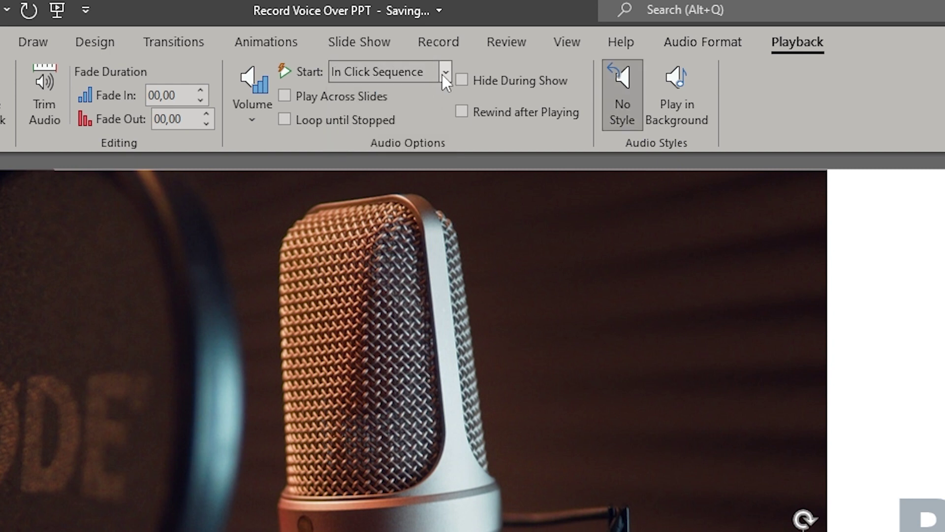
{"action": "left_click", "coordinate": [445, 74]}
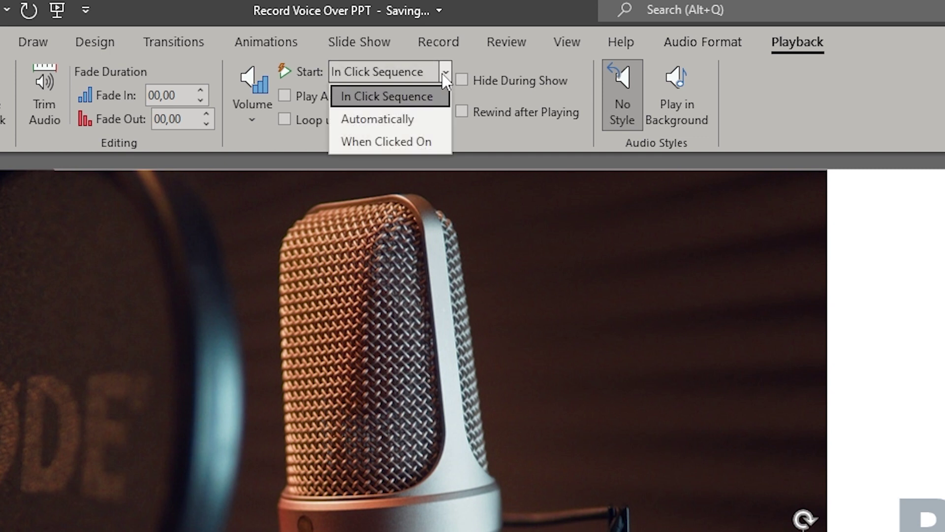
{"action": "left_click", "coordinate": [419, 142]}
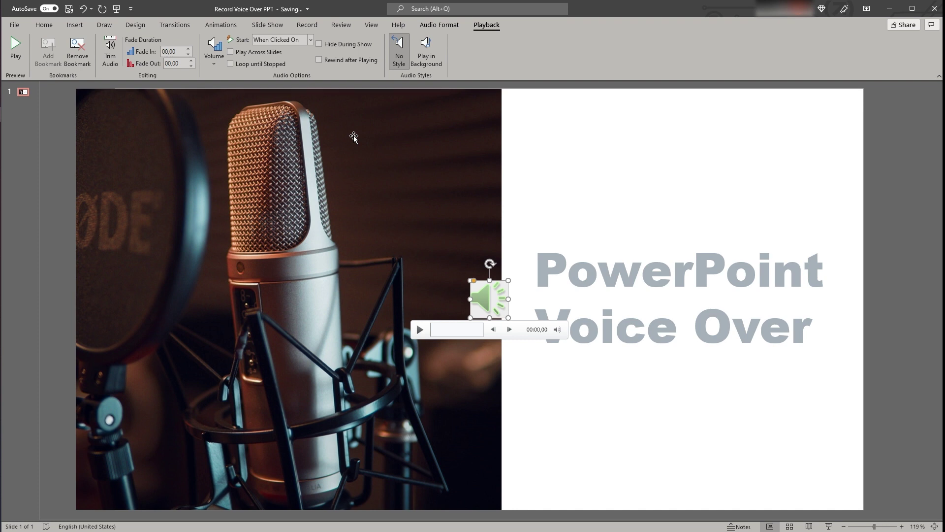
- Save 'Record Voice Over PPT' as a standard PowerPoint Presentation
{"action": "left_click", "coordinate": [353, 131]}
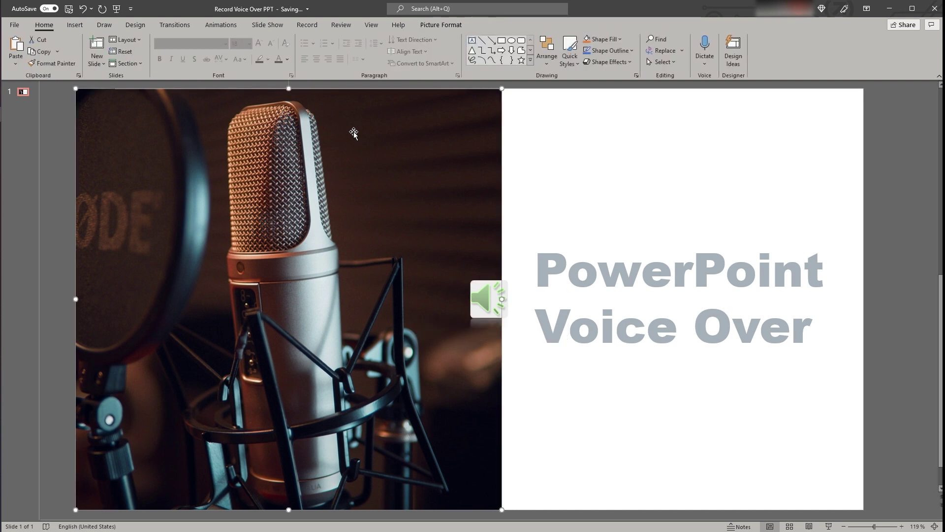
{"action": "key", "text": "F12"}
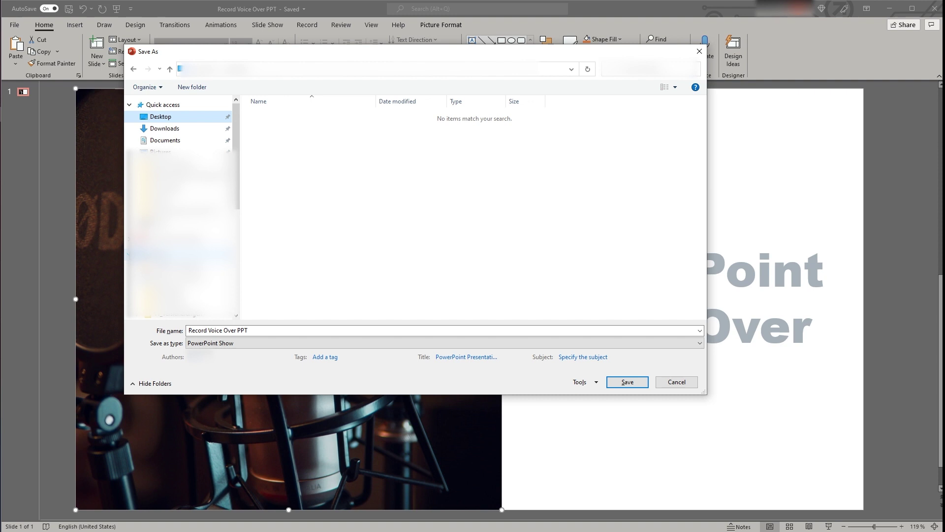
{"action": "left_click", "coordinate": [267, 343]}
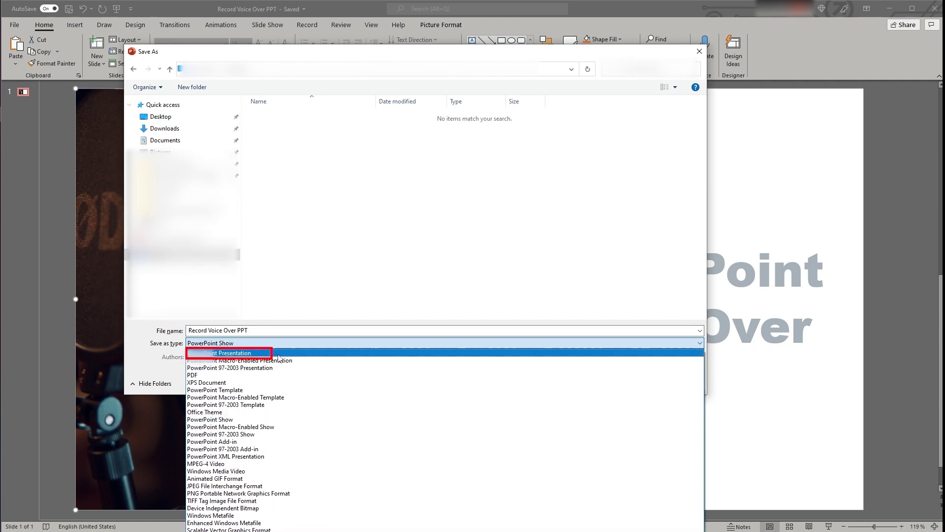
{"action": "left_click", "coordinate": [286, 350]}
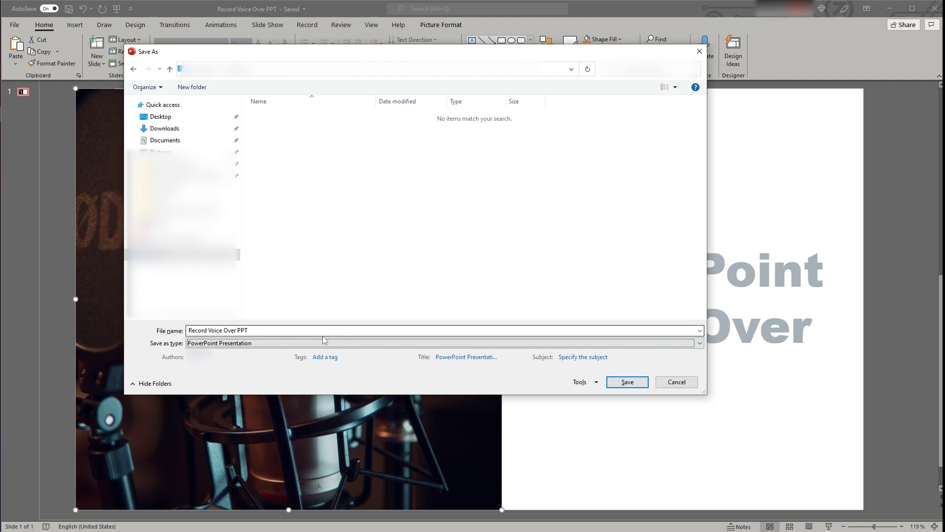
{"action": "left_click", "coordinate": [627, 382]}
- Save another copy of 'Record Voice Over PPT' as a PowerPoint Show
{"action": "key", "text": "F12"}
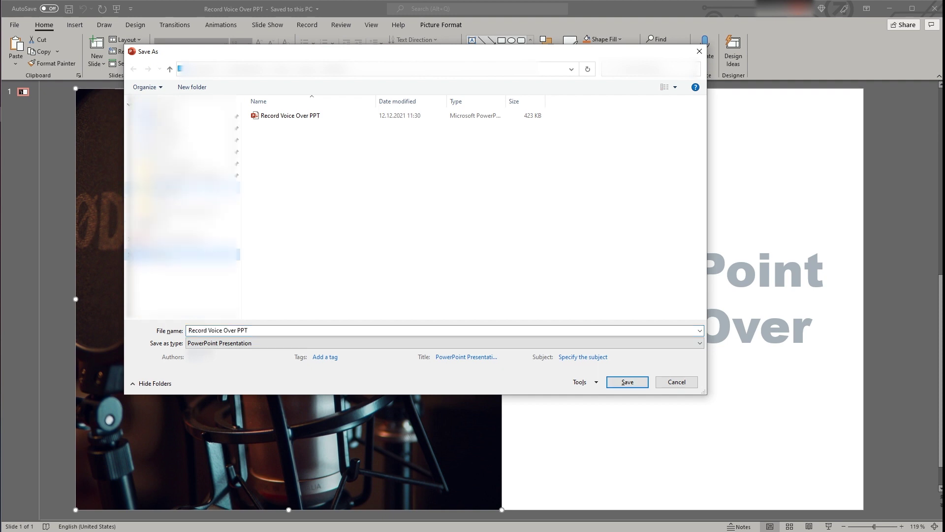
{"action": "left_click", "coordinate": [273, 343]}
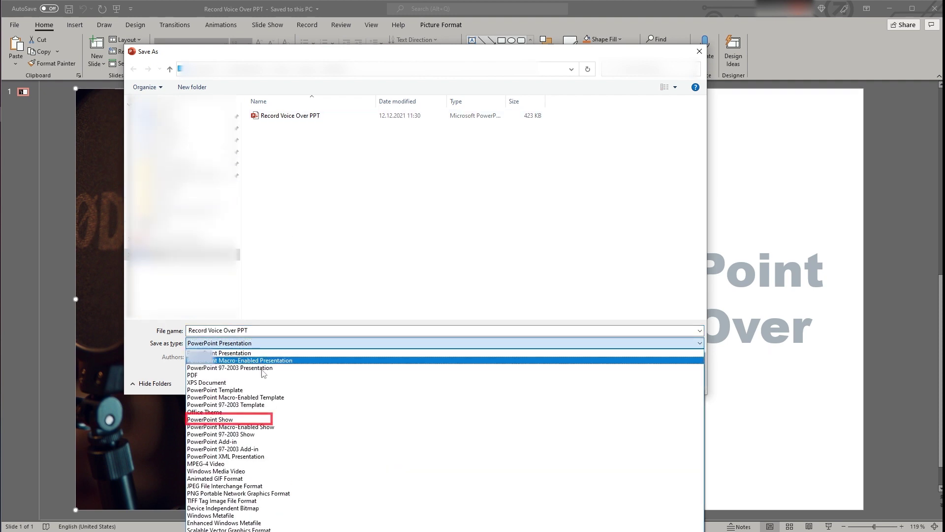
{"action": "left_click", "coordinate": [249, 421]}
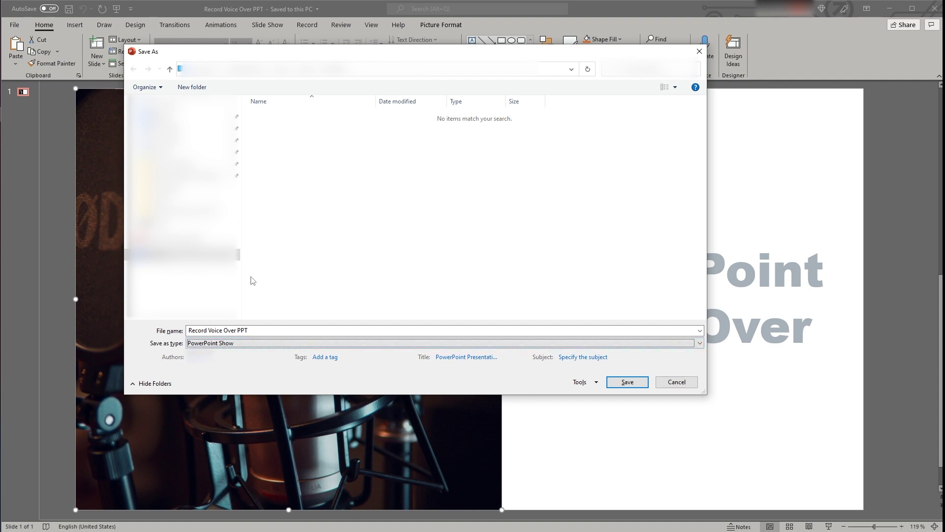
{"action": "left_click", "coordinate": [627, 382]}
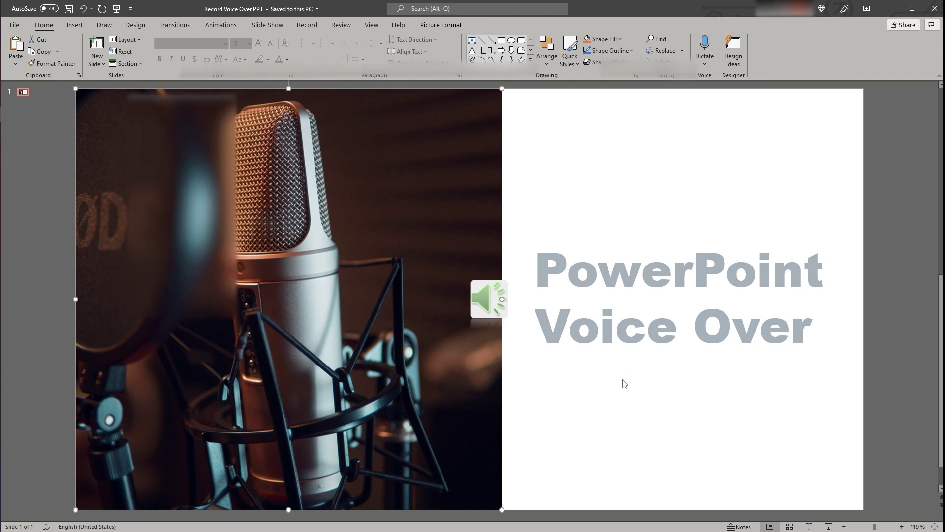
- Export the presentation as the MPEG-4 video 'Record Voice Over PPT.mp4'
{"action": "key", "text": "F12"}
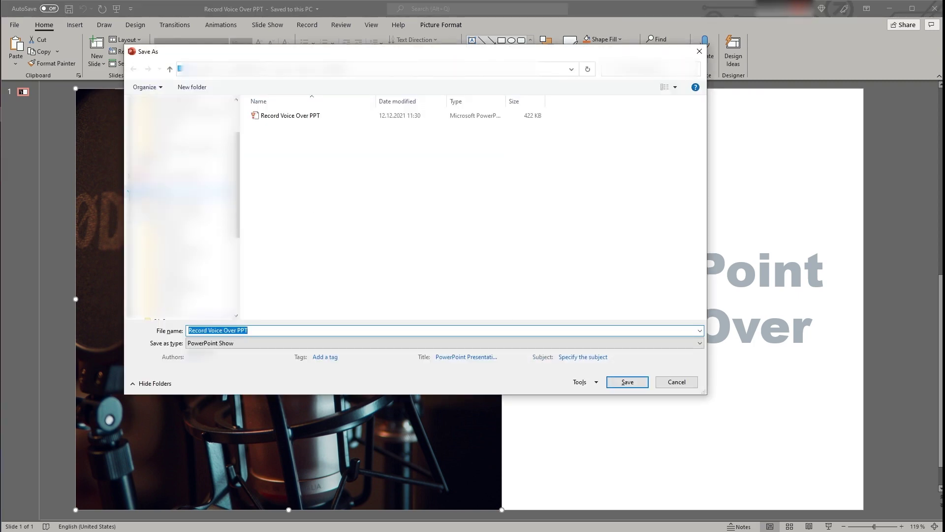
{"action": "left_click", "coordinate": [167, 290]}
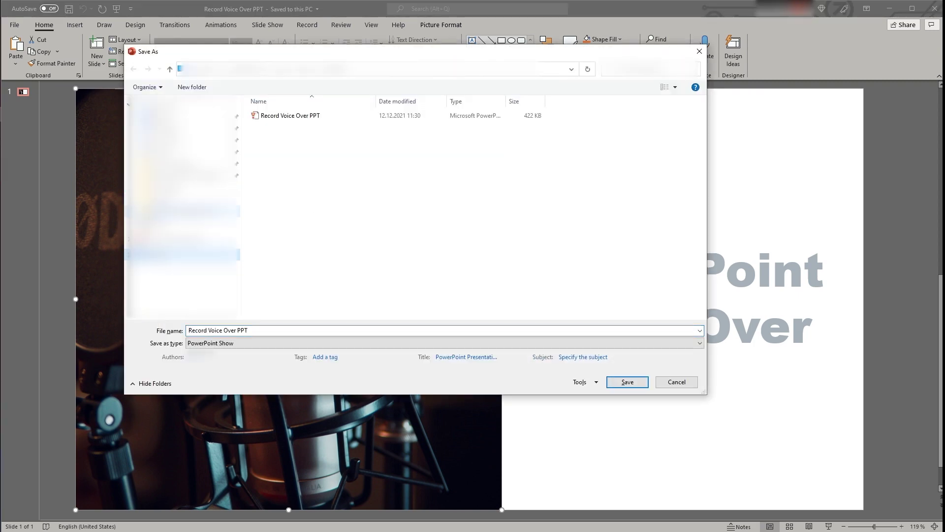
{"action": "left_click", "coordinate": [283, 345]}
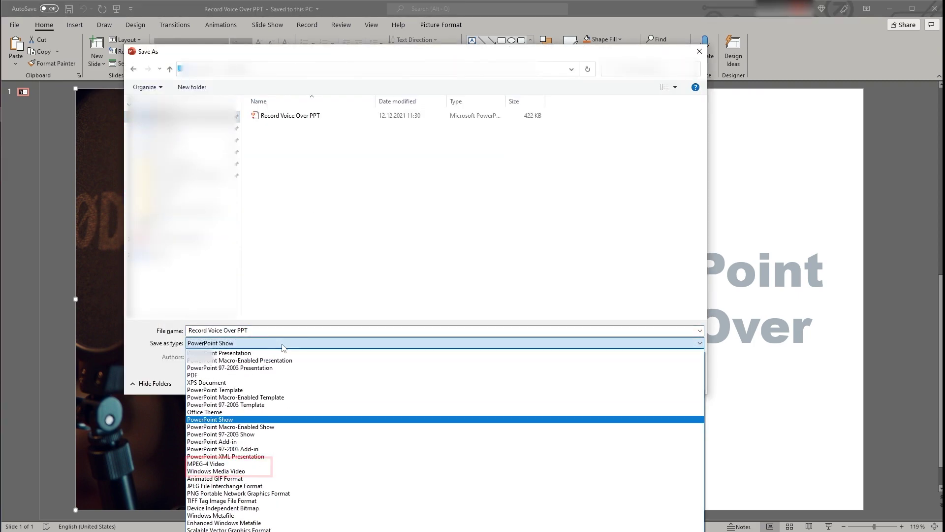
{"action": "left_click", "coordinate": [270, 464]}
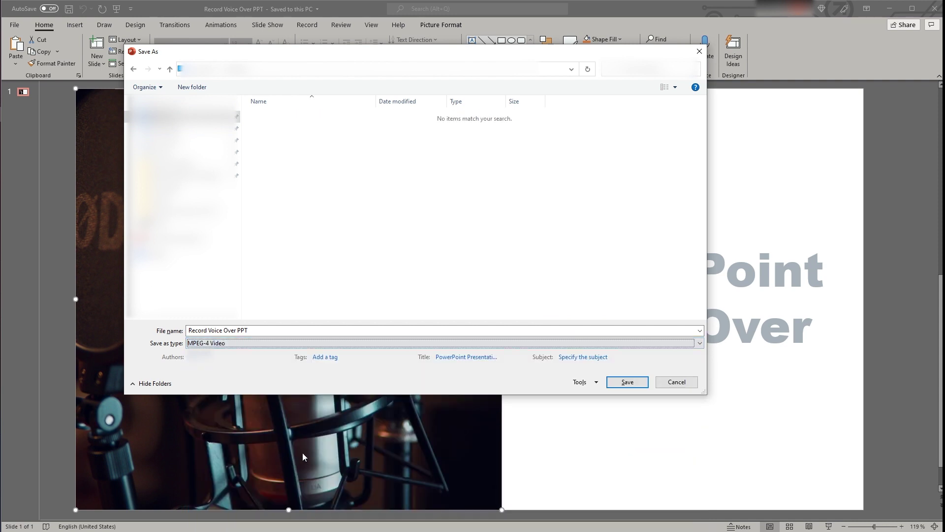
{"action": "left_click", "coordinate": [615, 384]}
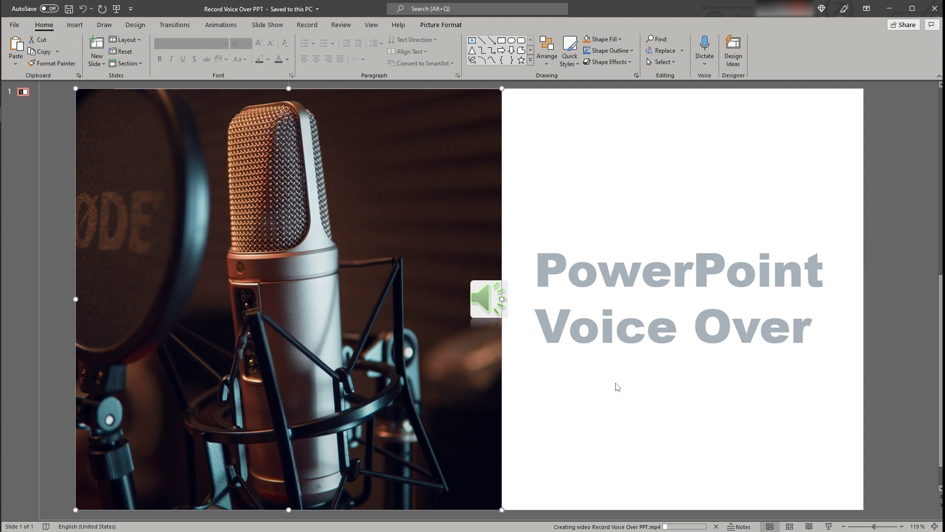